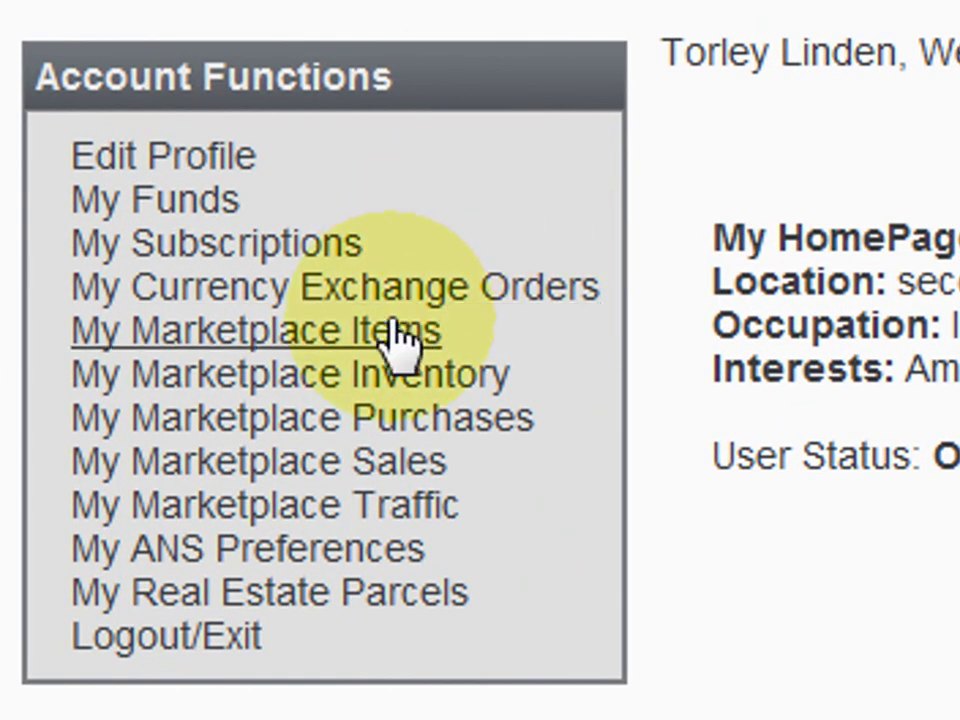
# Start a new item listing from the merchant area and view the sellable SL objects.
pyautogui.click(392, 346)
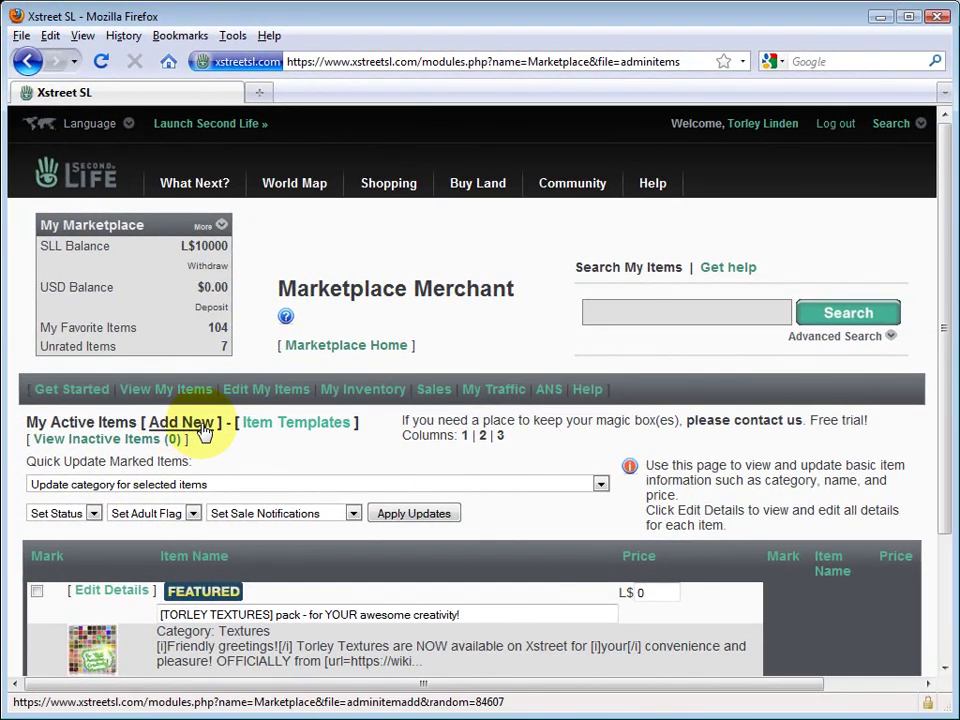
pyautogui.click(203, 424)
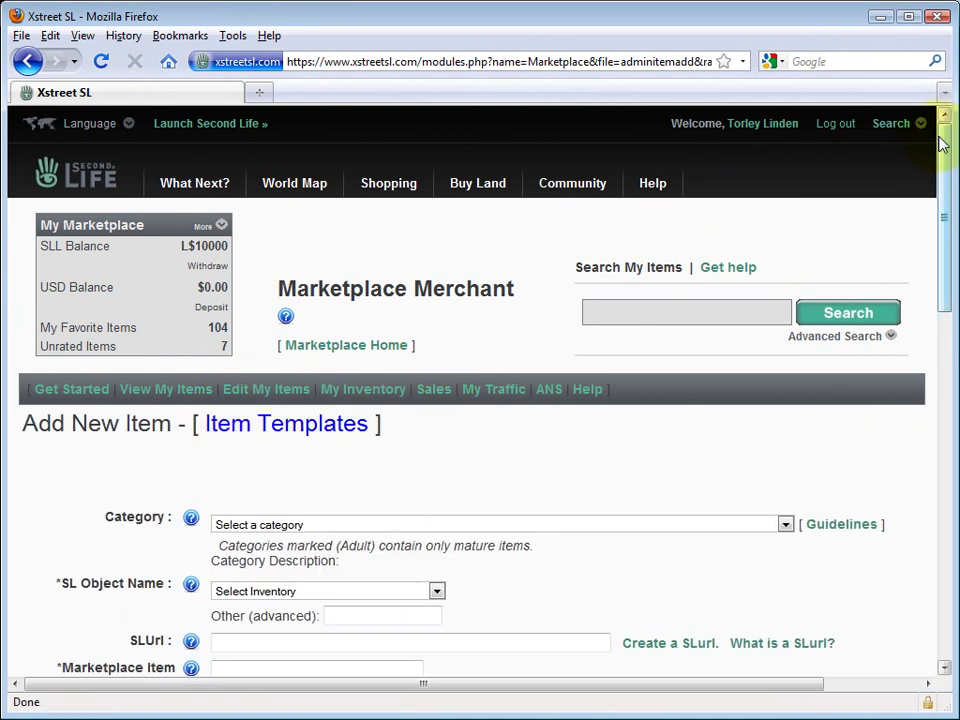
pyautogui.moveTo(938, 147)
pyautogui.mouseDown()
pyautogui.moveTo(938, 236)
pyautogui.moveTo(900, 456)
pyautogui.moveTo(881, 334)
pyautogui.moveTo(885, 182)
pyautogui.moveTo(872, 150)
pyautogui.mouseUp()
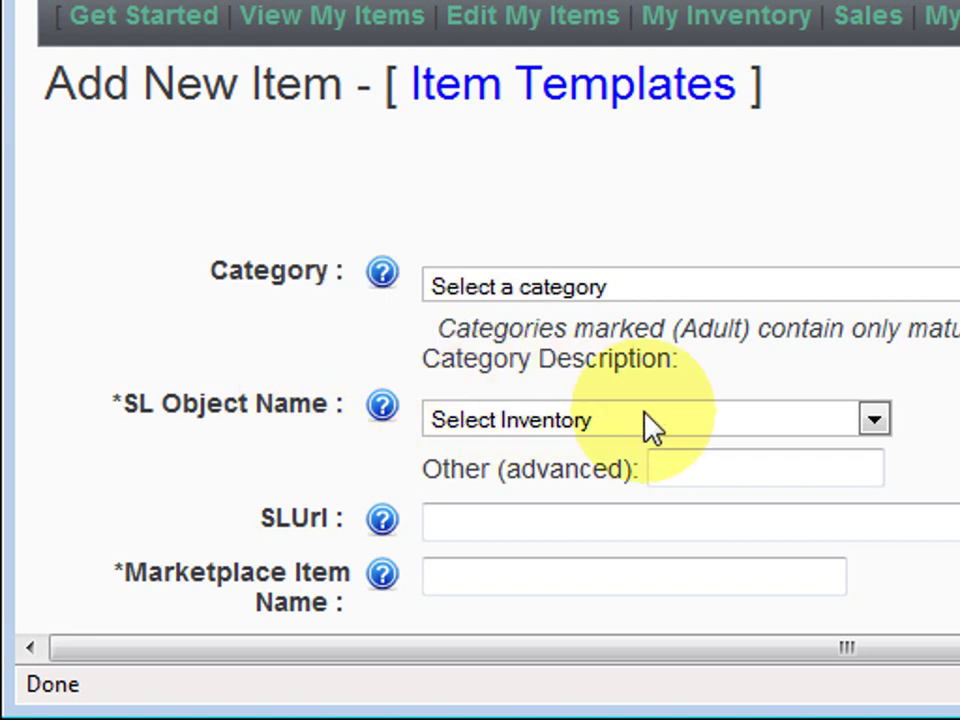
pyautogui.click(712, 428)
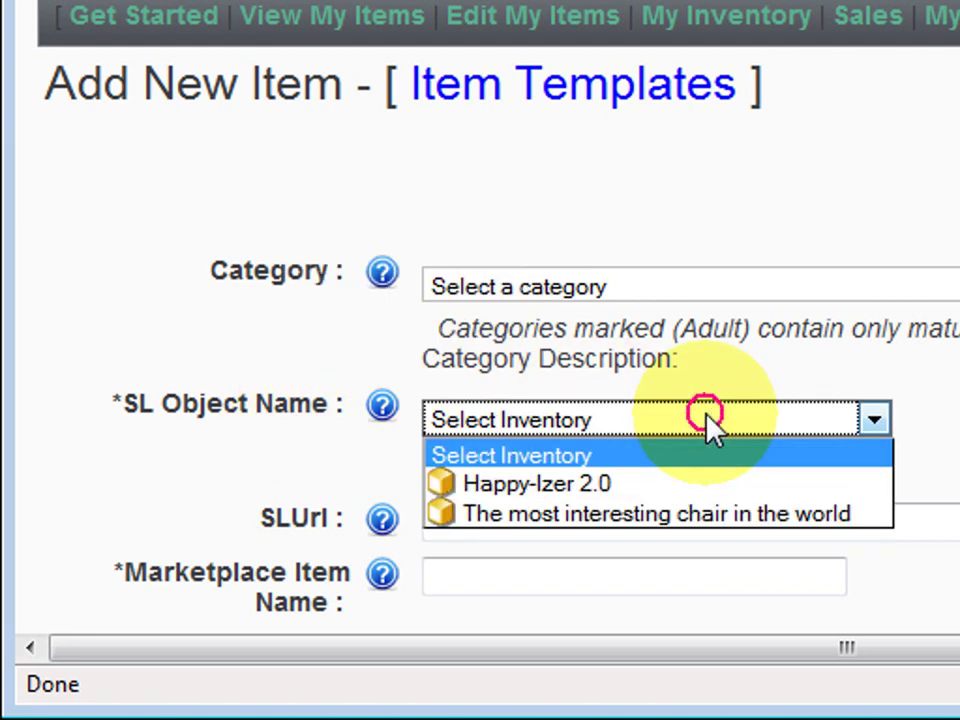
# Give the listing the chair object, Living Room Furniture category, L$11111 price and chair.jpg image.
pyautogui.click(876, 512)
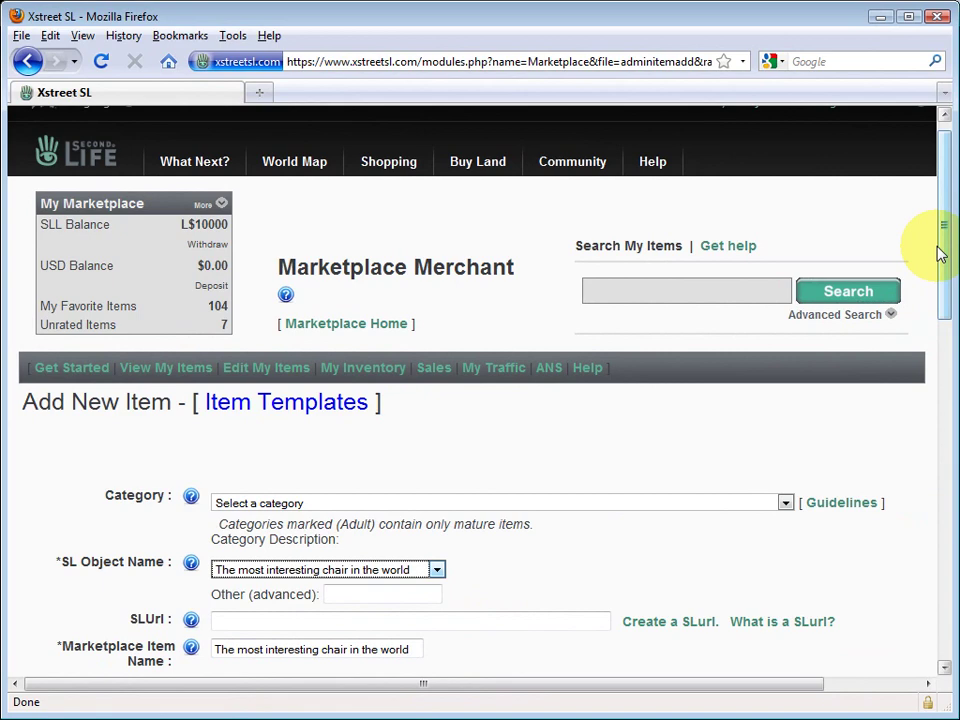
pyautogui.moveTo(940, 255)
pyautogui.mouseDown()
pyautogui.moveTo(955, 390)
pyautogui.moveTo(930, 546)
pyautogui.mouseUp()
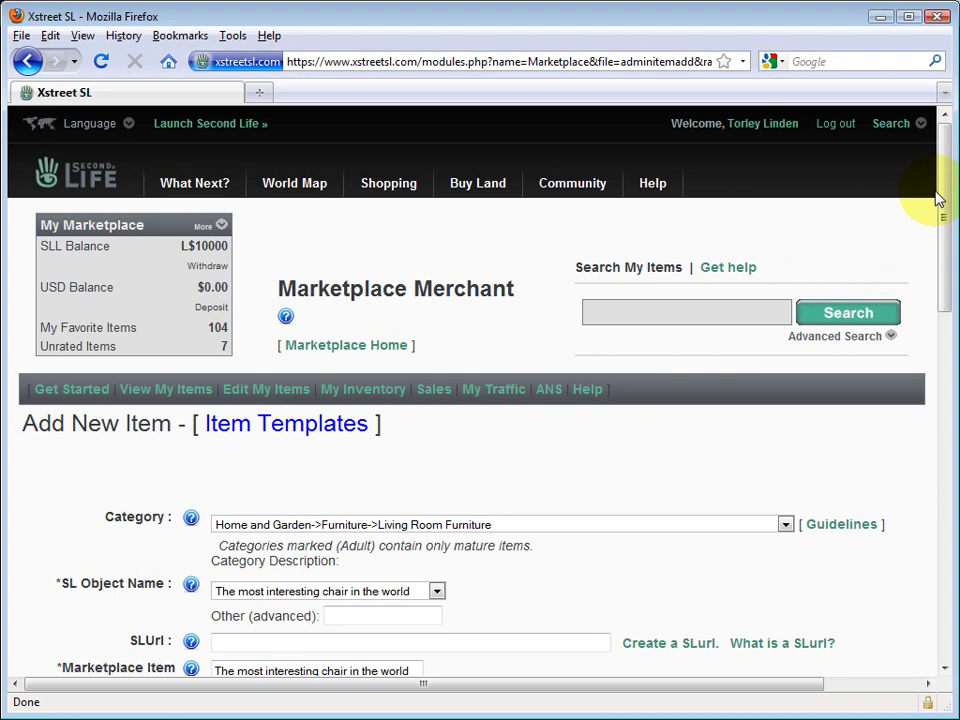
pyautogui.moveTo(937, 199); pyautogui.dragTo(928, 497)
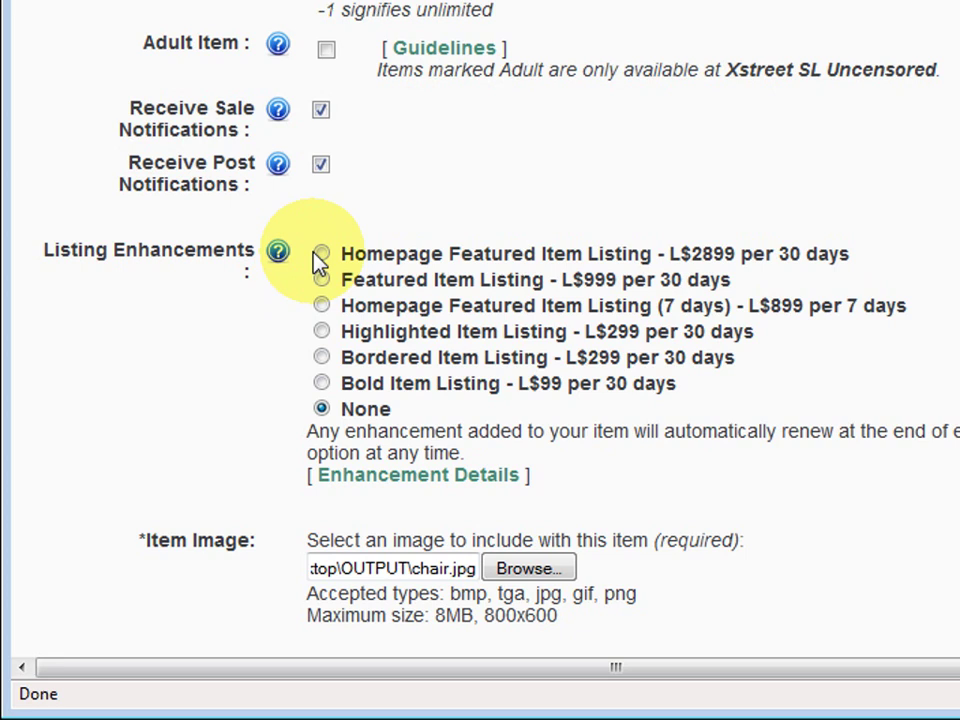
# Choose the Bold Item Listing enhancement at L$99 per 30 days.
pyautogui.click(321, 254)
pyautogui.click(321, 383)
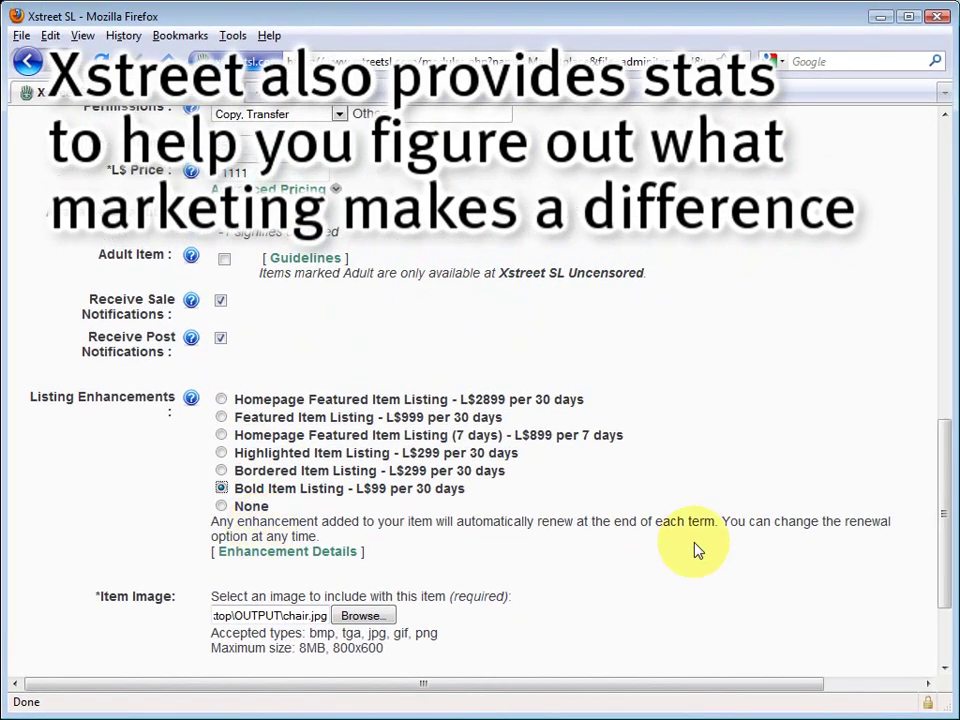
pyautogui.moveTo(943, 440); pyautogui.dragTo(940, 497)
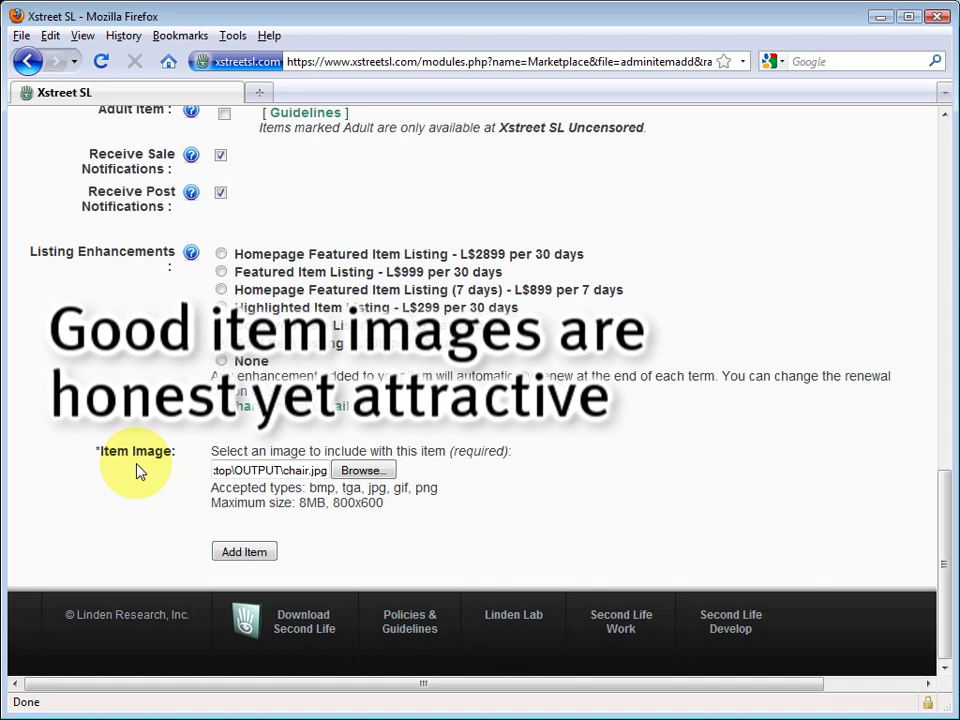
# Submit the chair listing and accept the L$99 enhancement charge.
pyautogui.click(274, 557)
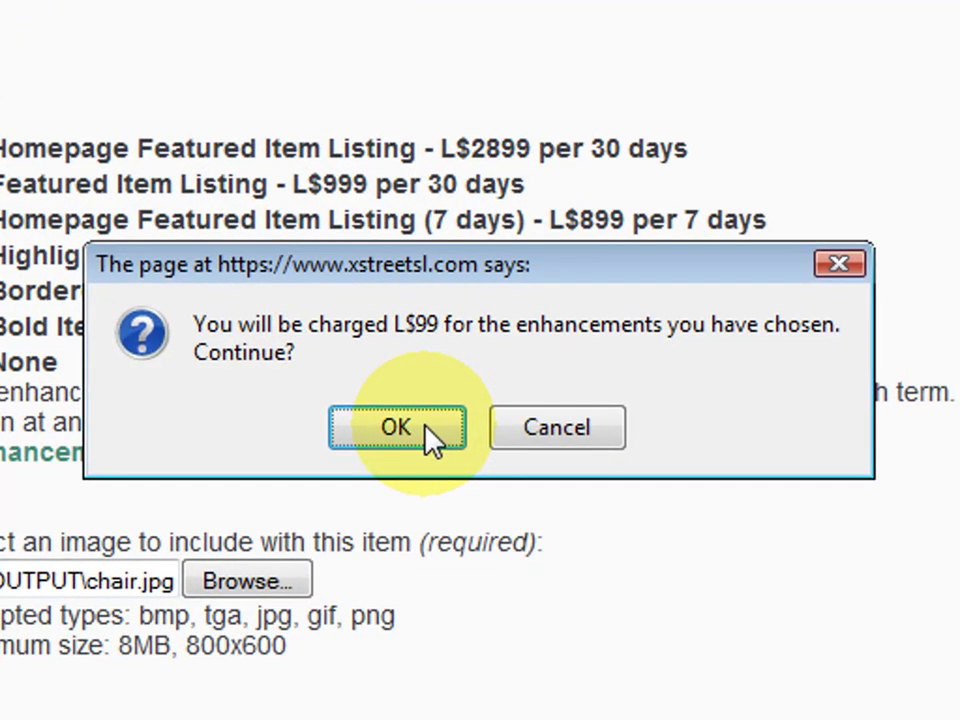
pyautogui.click(430, 435)
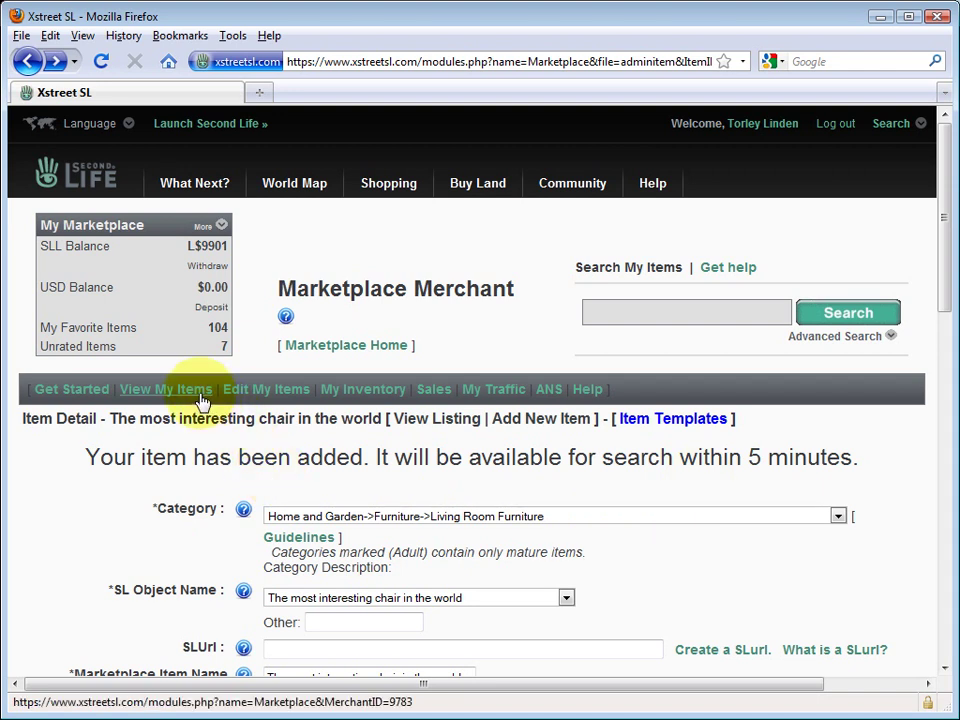
# Show all of this merchant's items and find the chair listed at L$11111.
pyautogui.click(200, 399)
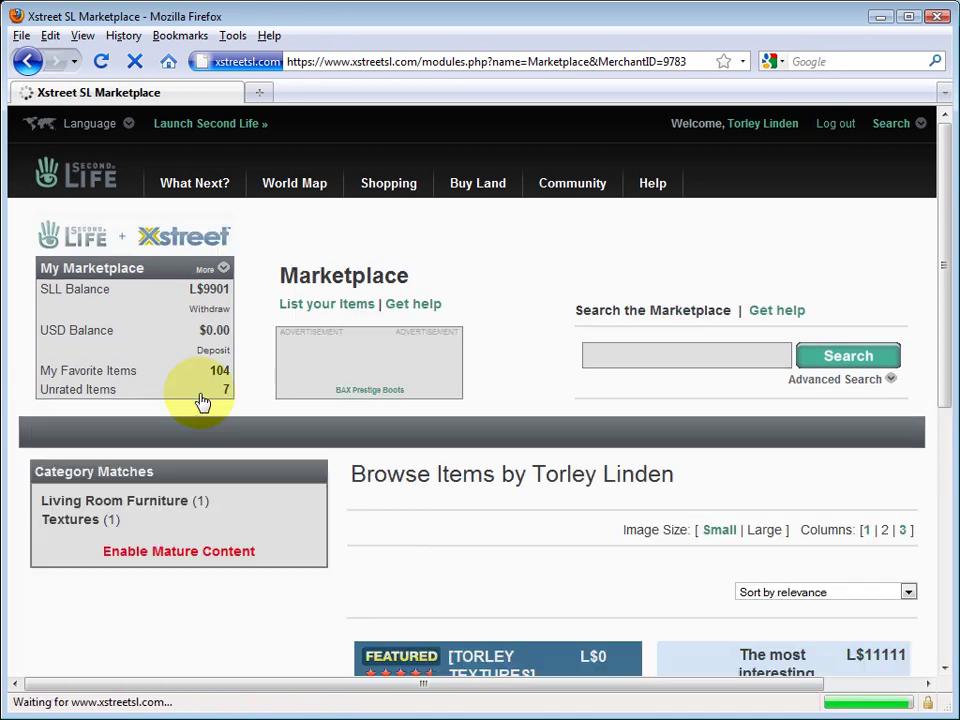
pyautogui.scroll(-3, 932, 330)
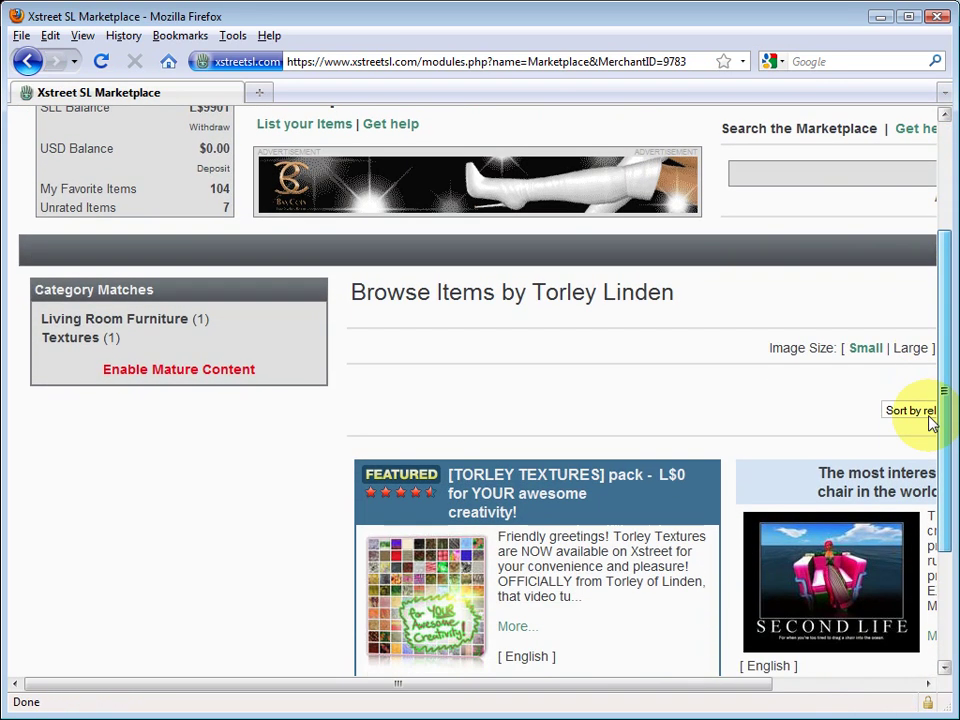
pyautogui.scroll(-2, 932, 420)
pyautogui.moveTo(740, 683); pyautogui.dragTo(917, 683)
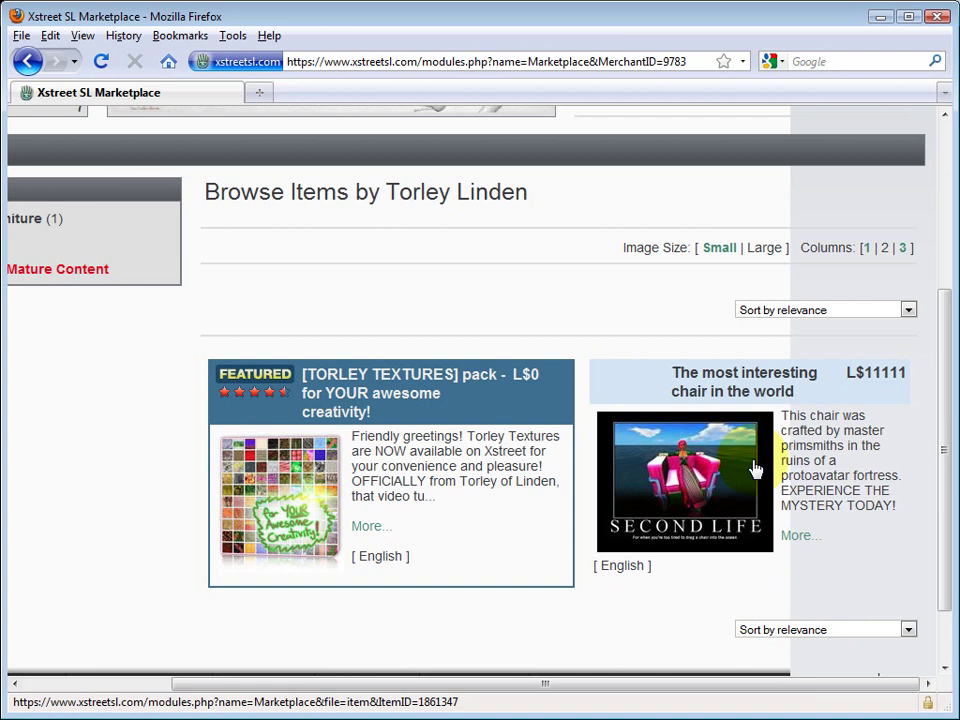
# Review the chair's item page, with its 255 prims and Copy/Transfer permissions.
pyautogui.click(806, 541)
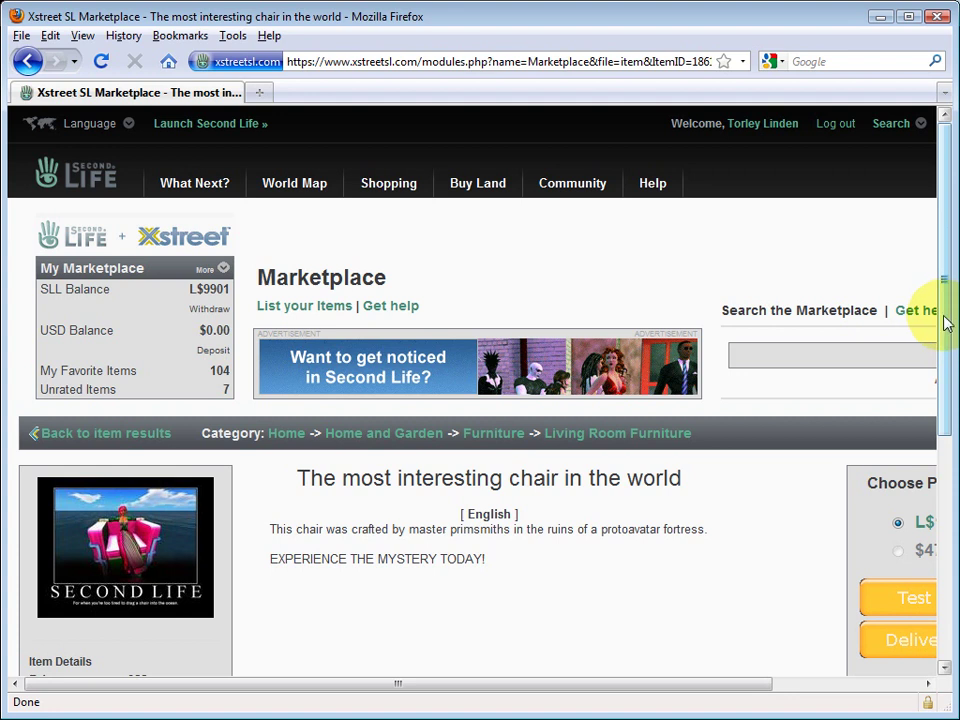
pyautogui.moveTo(945, 321); pyautogui.dragTo(940, 435)
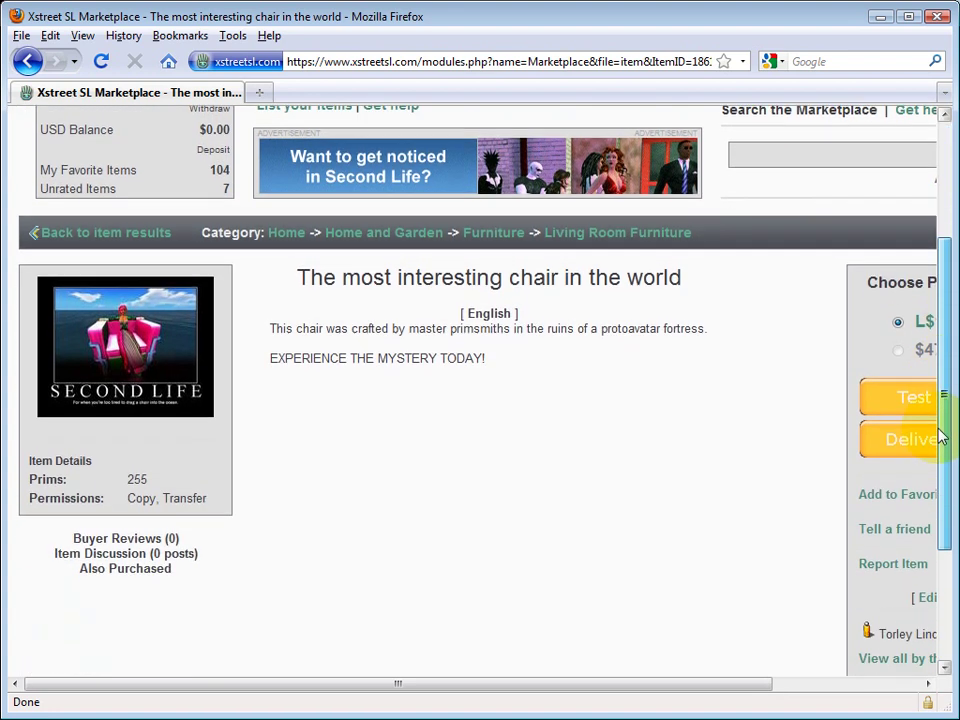
pyautogui.scroll(-1, 940, 435)
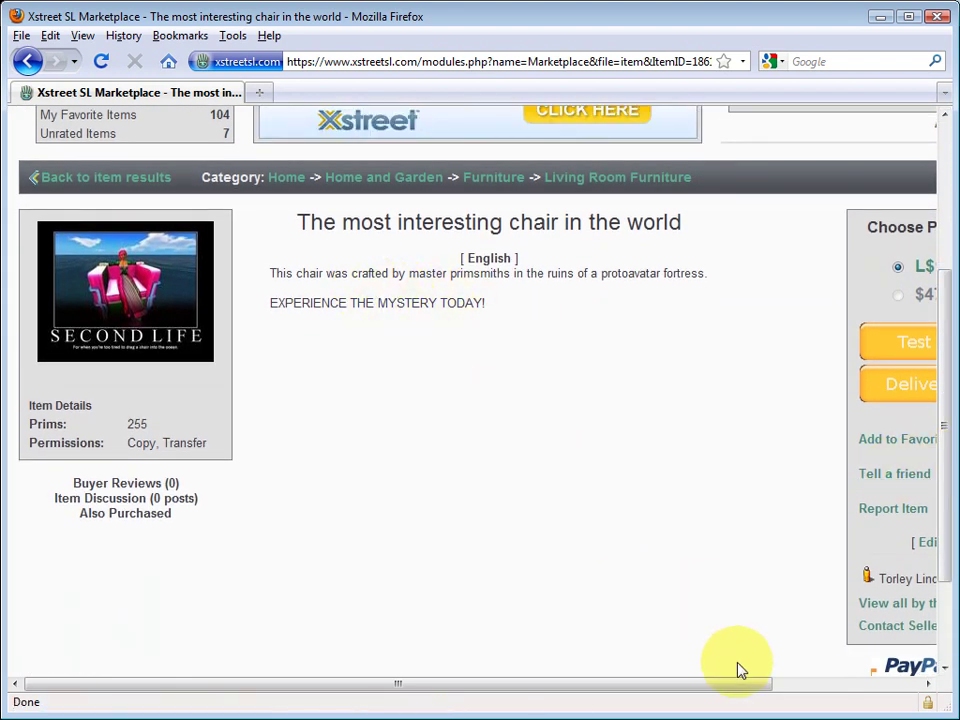
pyautogui.moveTo(718, 686); pyautogui.dragTo(866, 681)
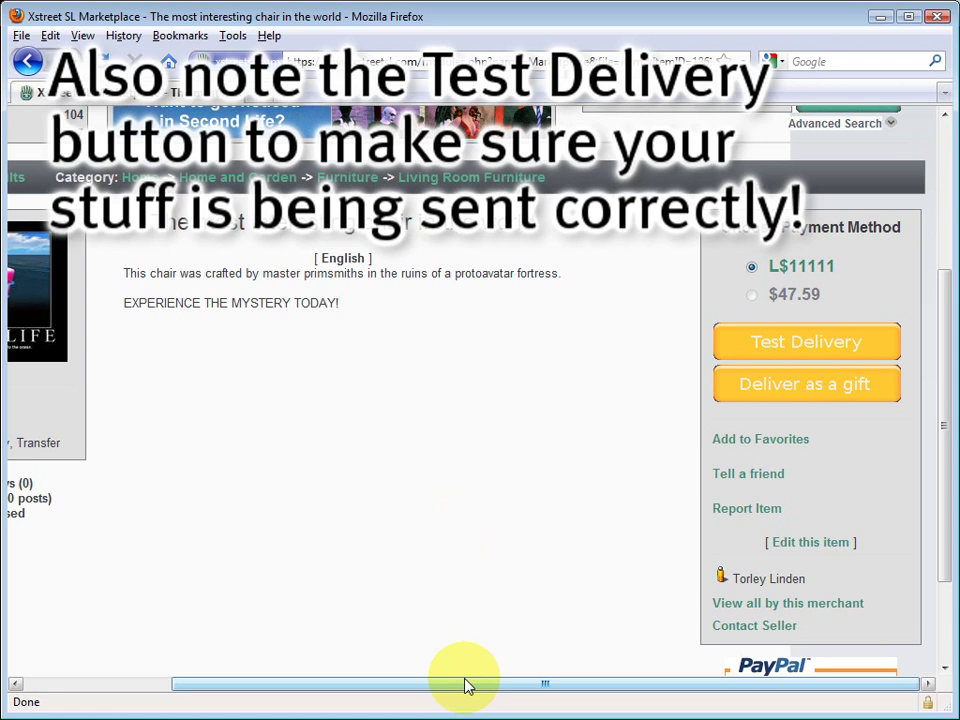
pyautogui.moveTo(463, 686)
pyautogui.mouseDown()
pyautogui.moveTo(450, 690)
pyautogui.moveTo(392, 580)
pyautogui.mouseUp()
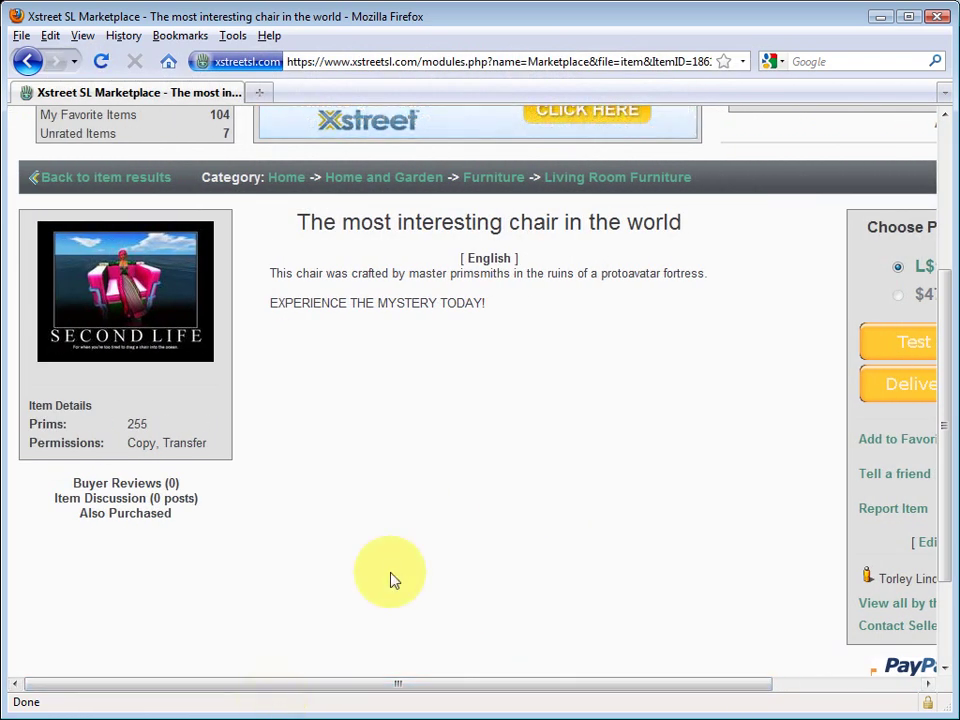